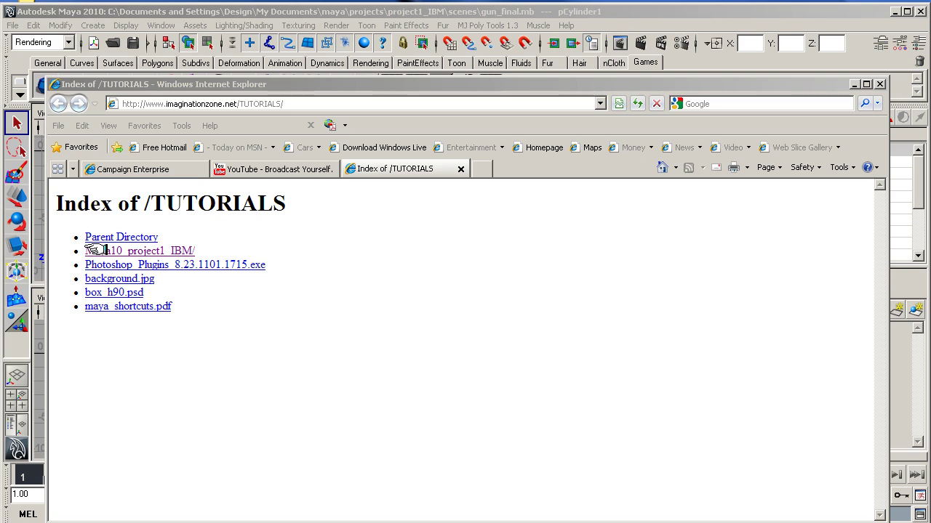
# Open the Maya10_project1_IBM tutorial folder listing checkerMap.tif in Internet Explorer.
pyautogui.click(142, 248)
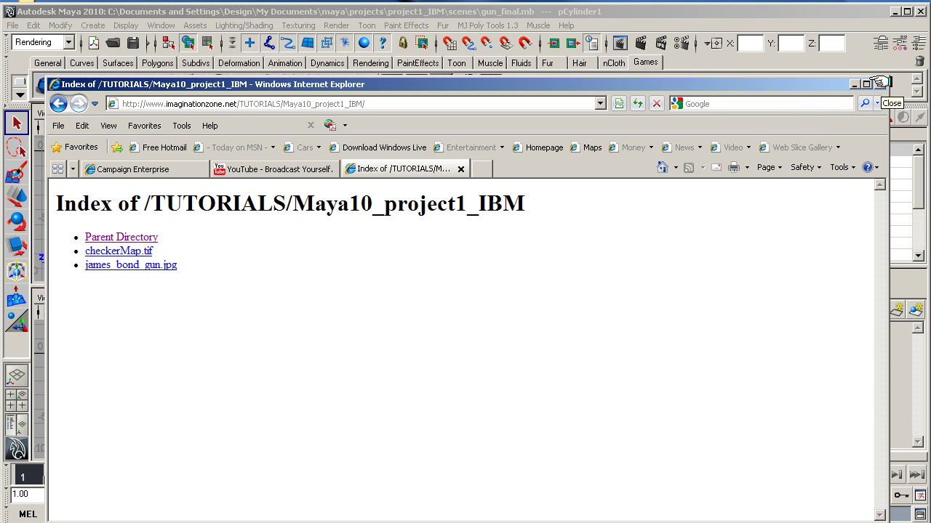
# Back in Maya, assign a new Lambert material (lambert5) to the gun and list texture options for Color.
pyautogui.click(855, 84)
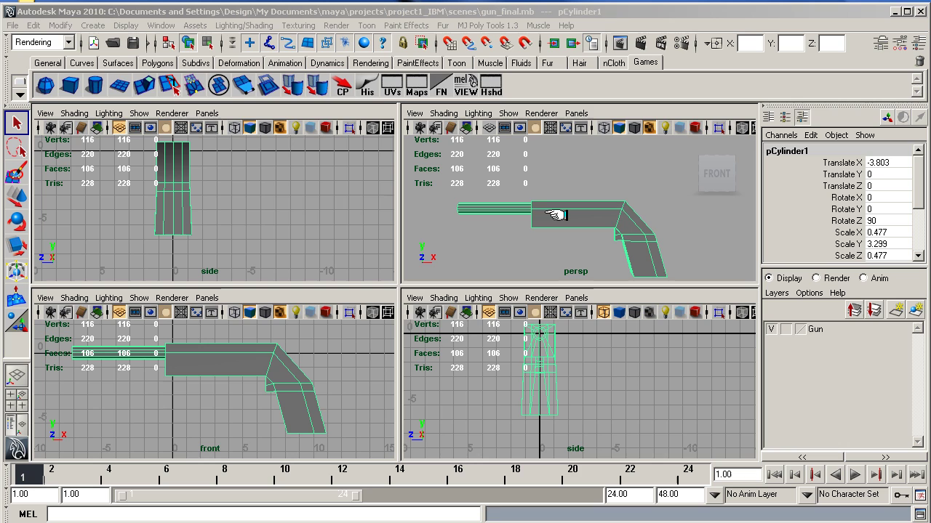
pyautogui.click(368, 62)
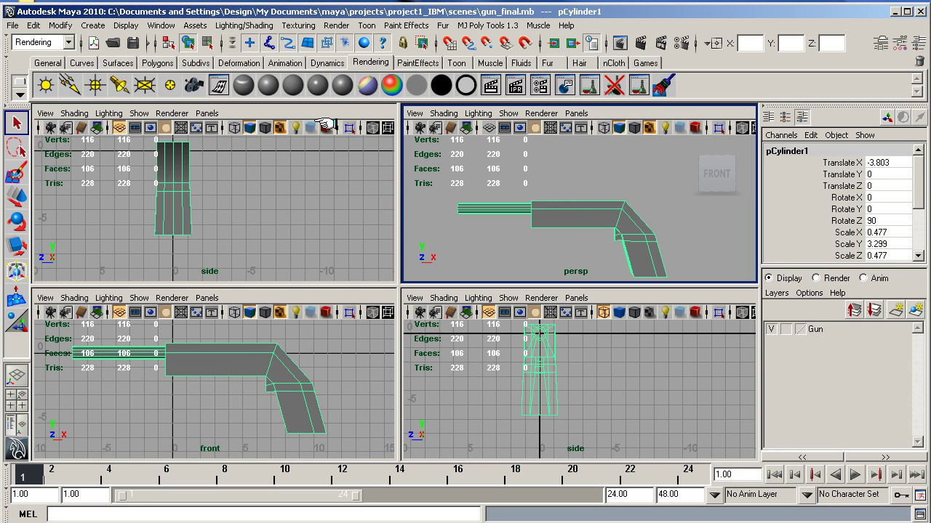
pyautogui.click(292, 86)
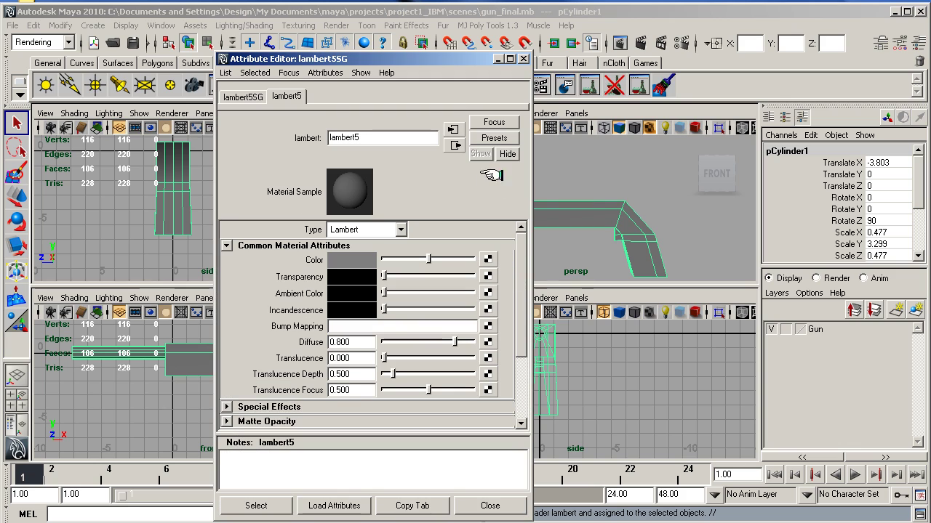
pyautogui.click(487, 259)
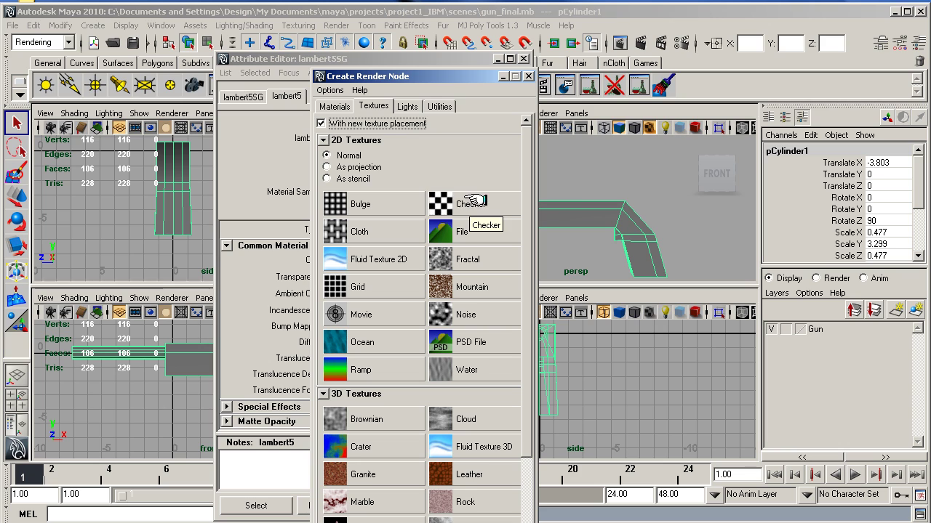
# Create a File texture for the colour and browse for an image with all formats shown.
pyautogui.click(441, 231)
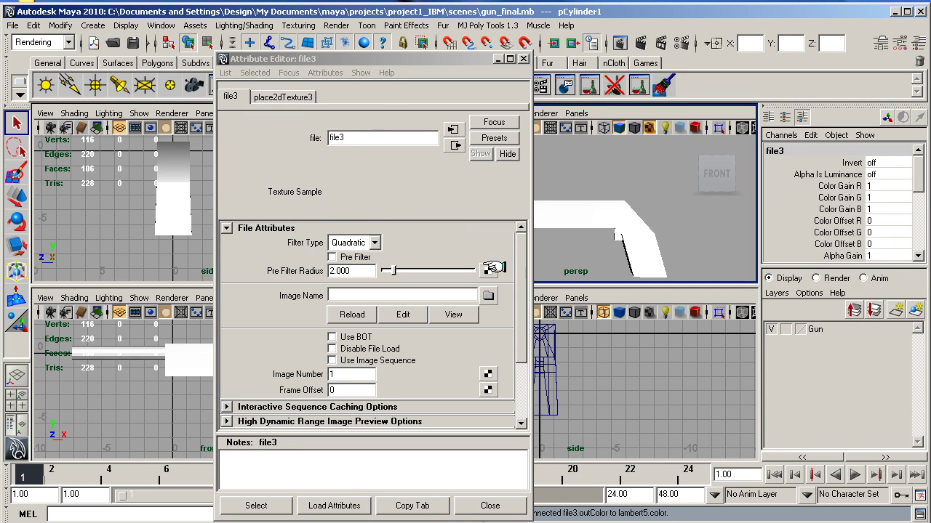
pyautogui.click(488, 298)
pyautogui.doubleClick(118, 282)
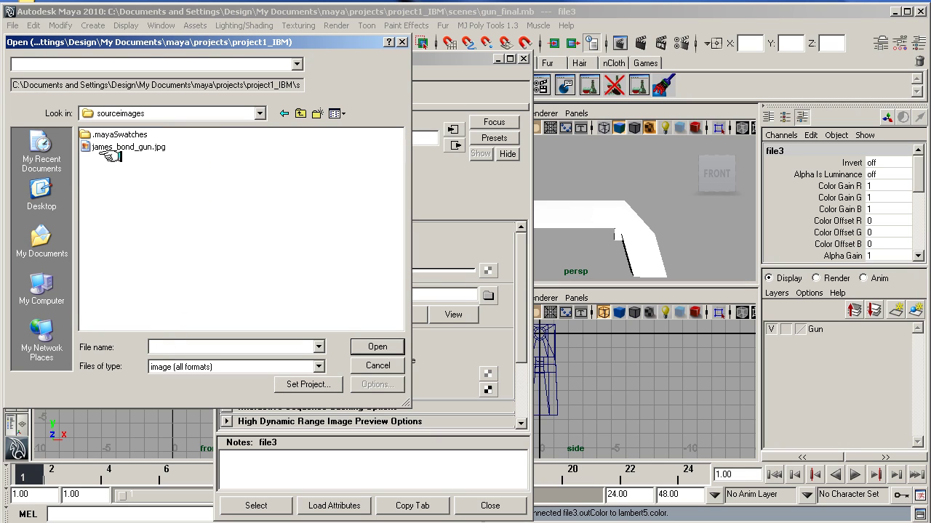
pyautogui.click(319, 367)
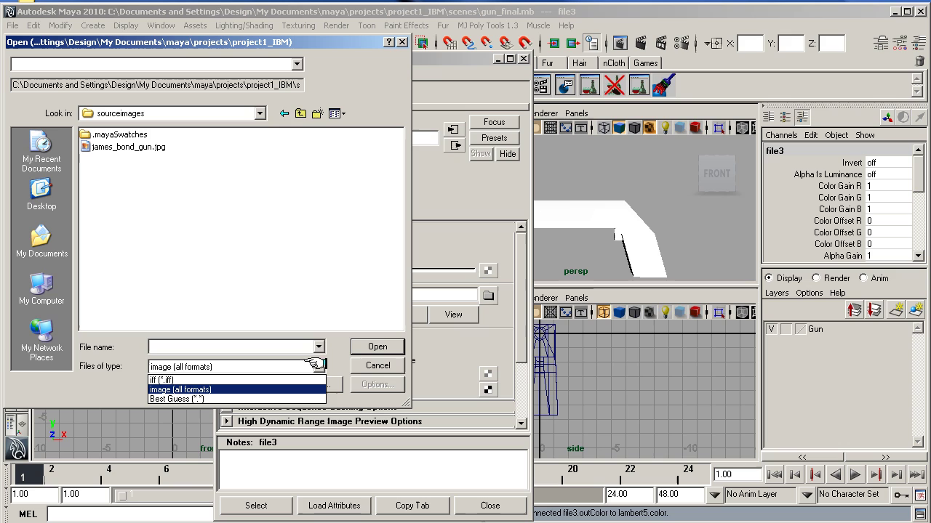
pyautogui.click(295, 112)
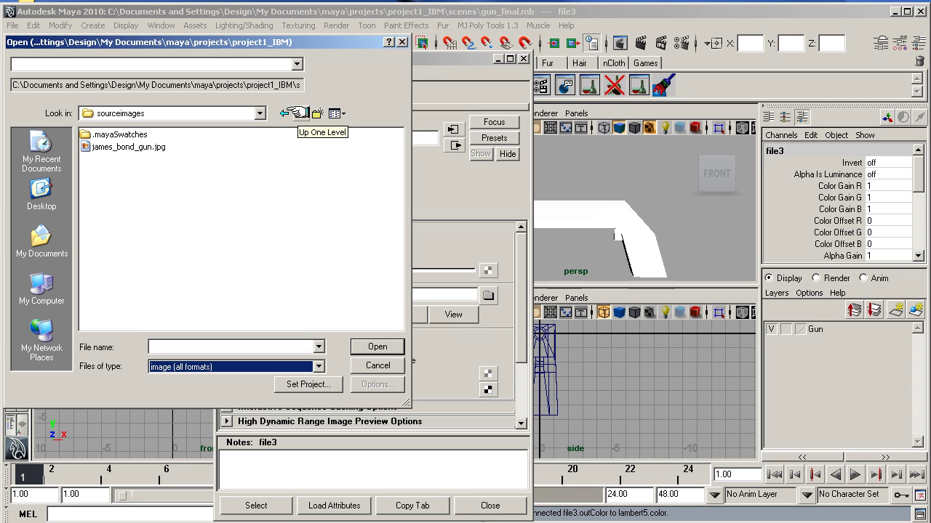
# Load checkerMap.tif from GAME_DESIGN_SOLO/sourceimages as the colour texture.
pyautogui.click(295, 112)
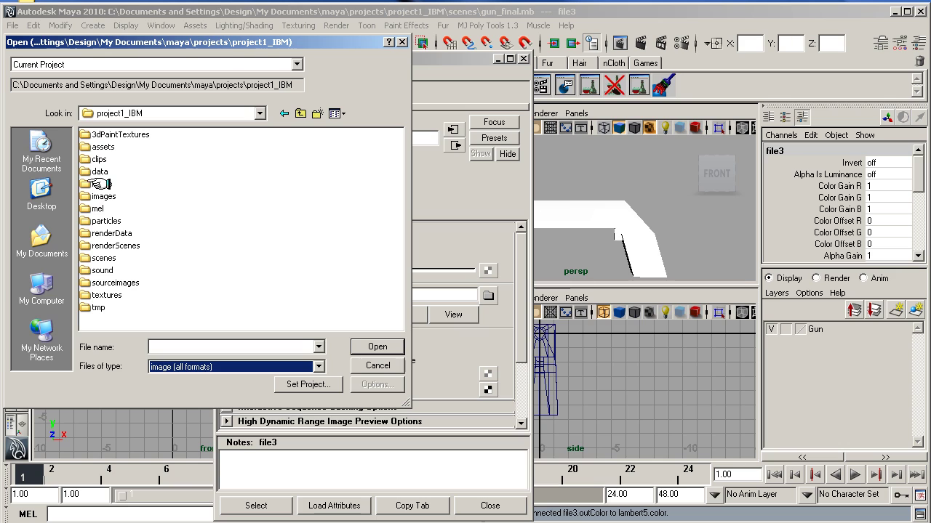
pyautogui.doubleClick(99, 184)
pyautogui.click(294, 116)
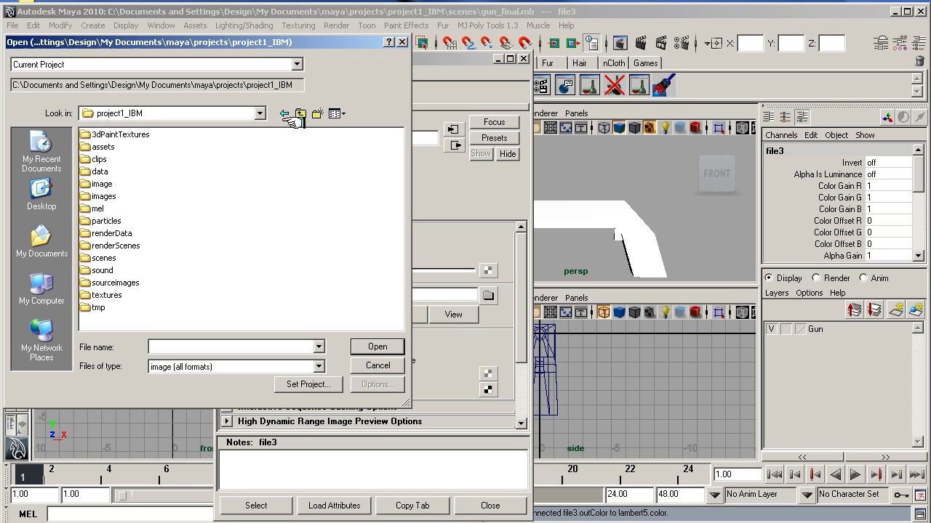
pyautogui.click(301, 113)
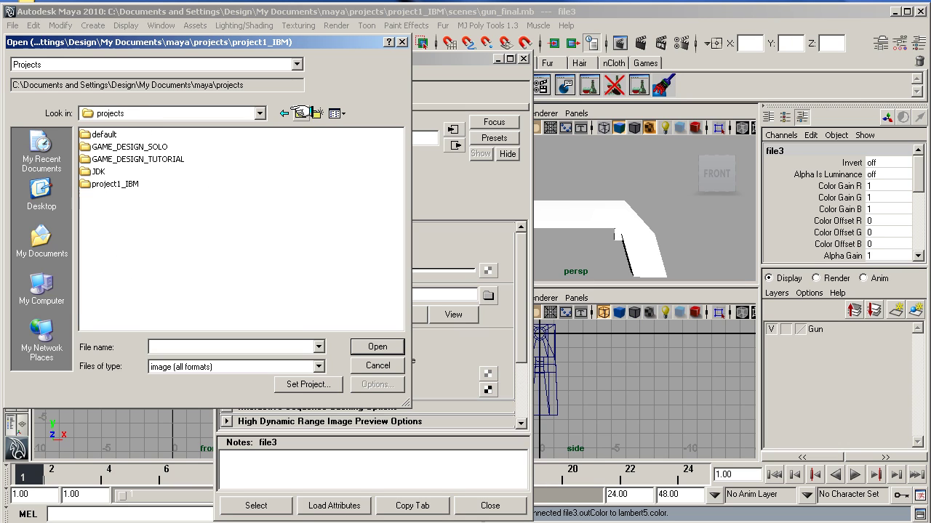
pyautogui.doubleClick(133, 146)
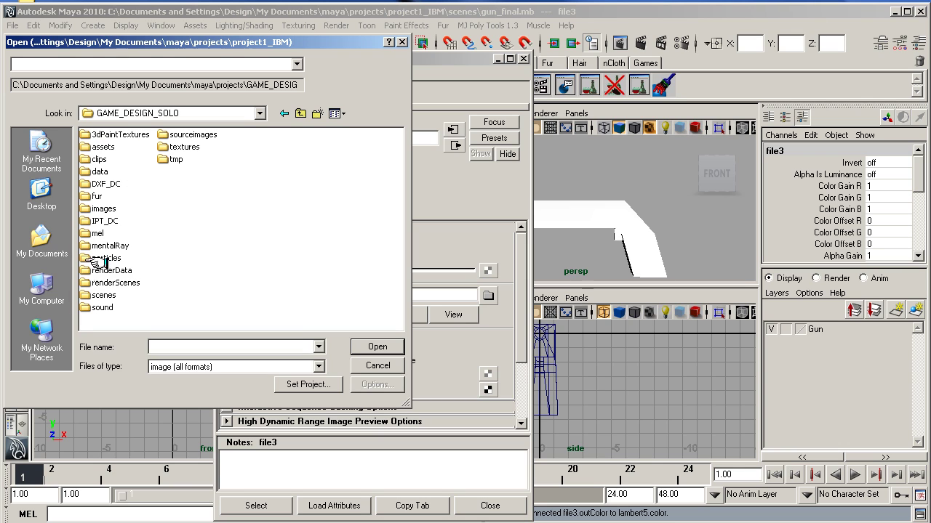
pyautogui.doubleClick(185, 135)
pyautogui.click(105, 146)
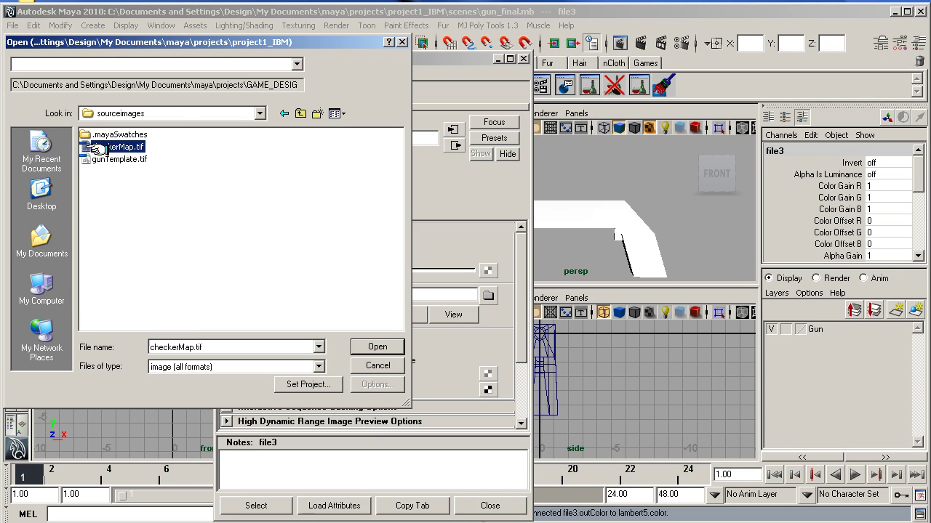
pyautogui.click(377, 347)
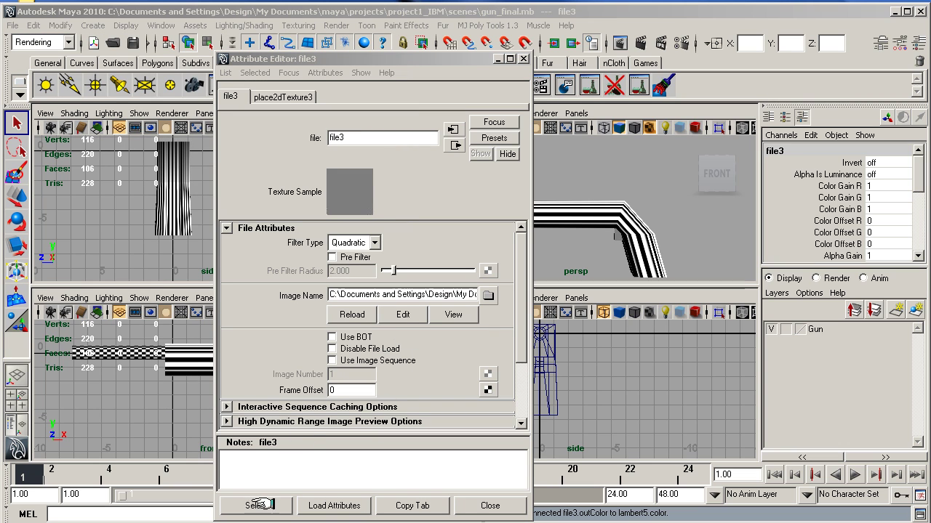
# Close the texture settings and inspect the gun's side and underside in a maximized perspective view.
pyautogui.click(473, 505)
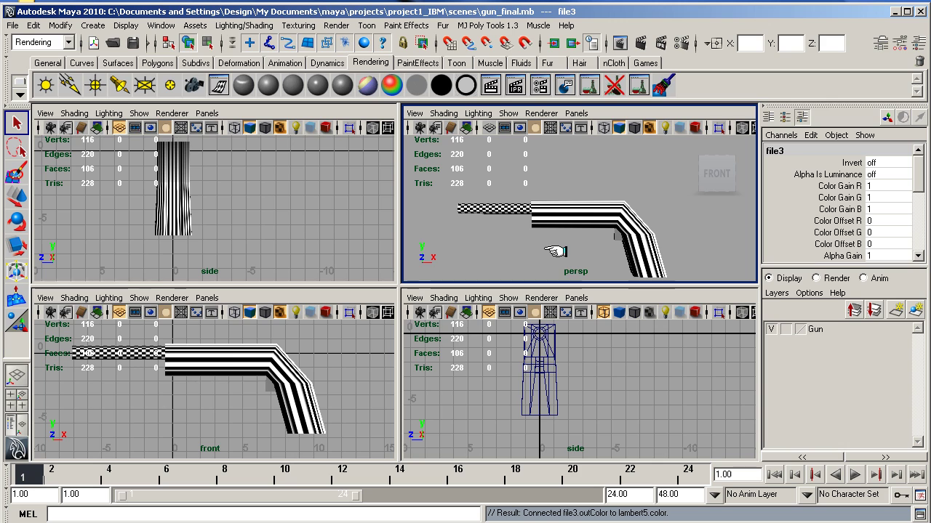
pyautogui.press('space')
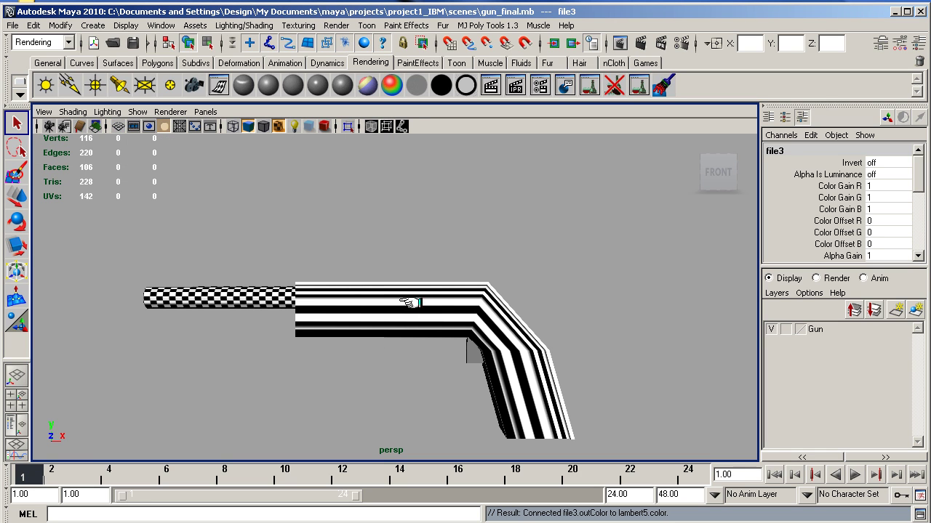
pyautogui.scroll(3, 301, 312)
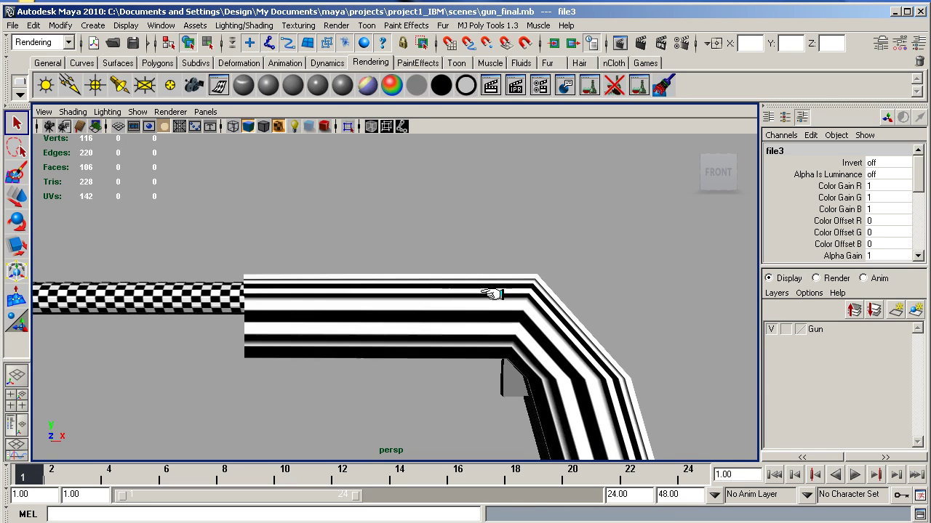
pyautogui.scroll(2, 234, 318)
pyautogui.moveTo(234, 318)
pyautogui.keyDown('alt'); pyautogui.mouseDown()
pyautogui.moveTo(386, 301)
pyautogui.moveTo(380, 317)
pyautogui.moveTo(354, 322)
pyautogui.moveTo(198, 314)
pyautogui.mouseUp(); pyautogui.keyUp('alt')
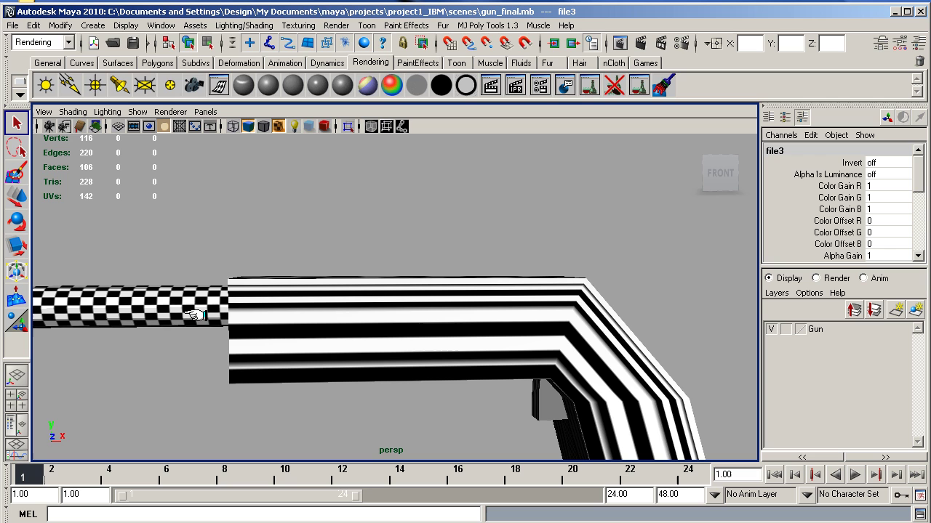
pyautogui.scroll(-2, 224, 311)
pyautogui.scroll(-2, 224, 312)
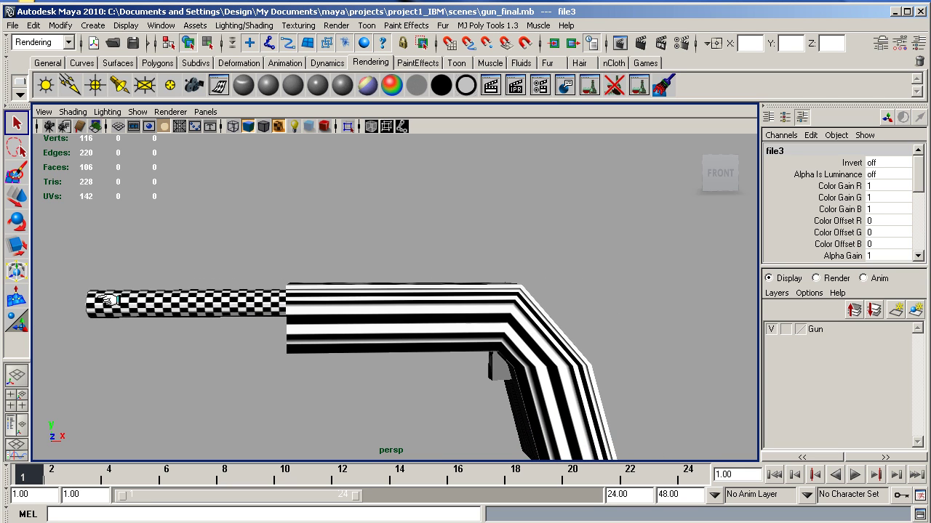
pyautogui.scroll(-1, 342, 335)
pyautogui.moveTo(342, 340)
pyautogui.keyDown('alt'); pyautogui.mouseDown()
pyautogui.moveTo(352, 253)
pyautogui.moveTo(370, 388)
pyautogui.moveTo(364, 284)
pyautogui.moveTo(427, 313)
pyautogui.moveTo(366, 301)
pyautogui.mouseUp(); pyautogui.keyUp('alt')
pyautogui.keyDown('alt'); pyautogui.moveTo(366, 301); pyautogui.dragTo(429, 250, button='middle'); pyautogui.keyUp('alt')
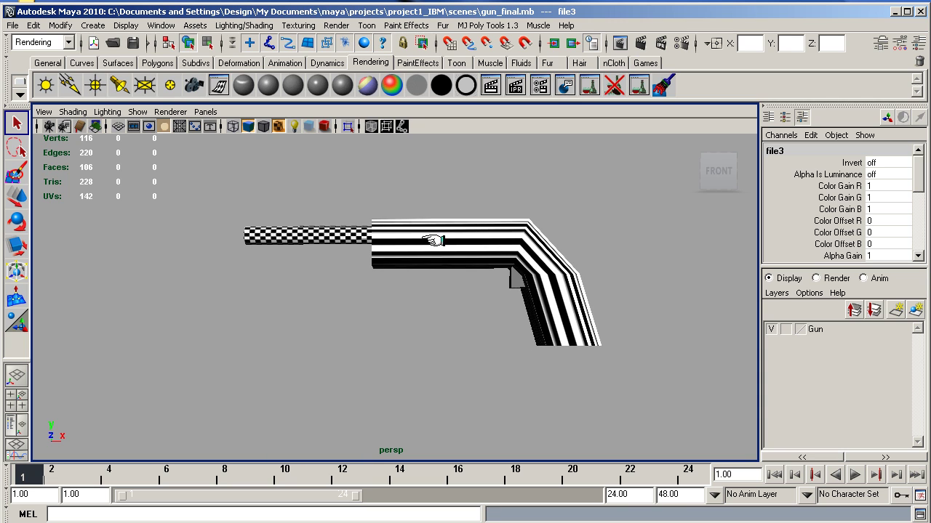
# Return to the four-view layout and select the gun mesh pCylinder1.
pyautogui.press('space')
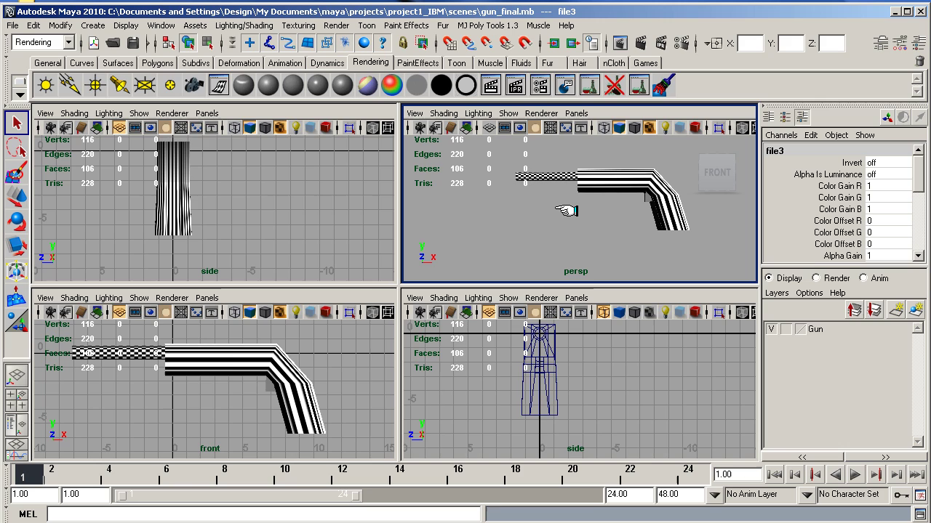
pyautogui.keyDown('alt'); pyautogui.moveTo(554, 202); pyautogui.dragTo(530, 217, button='middle'); pyautogui.keyUp('alt')
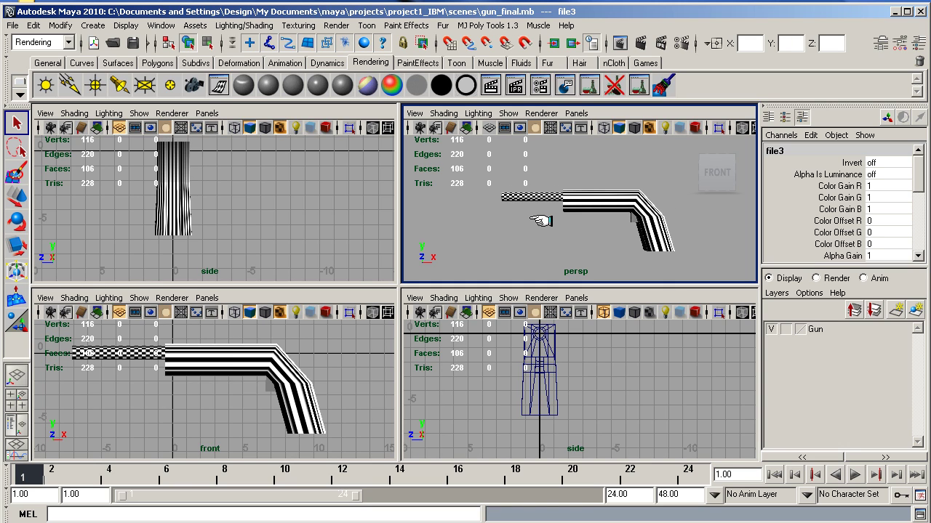
pyautogui.click(235, 359)
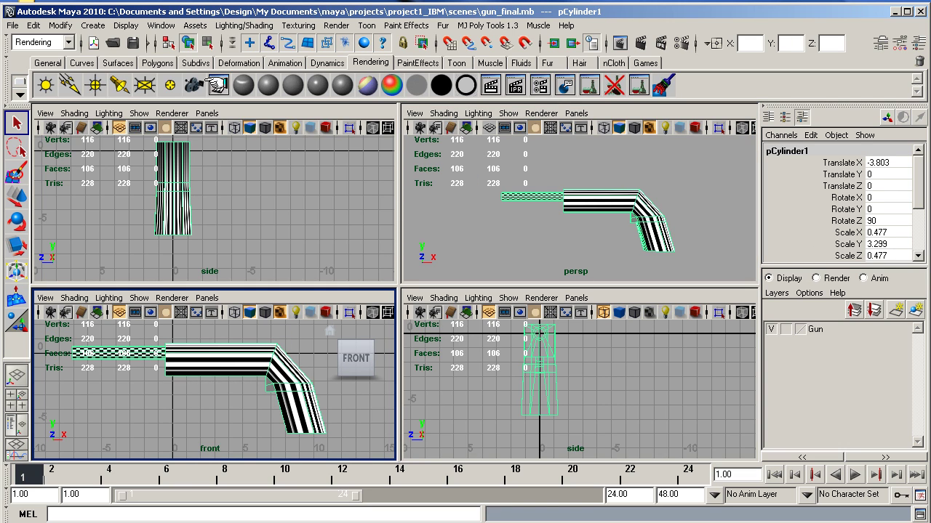
# Switch to the Polygons menu set and apply a Z-axis planar UV mapping to the gun.
pyautogui.click(67, 42)
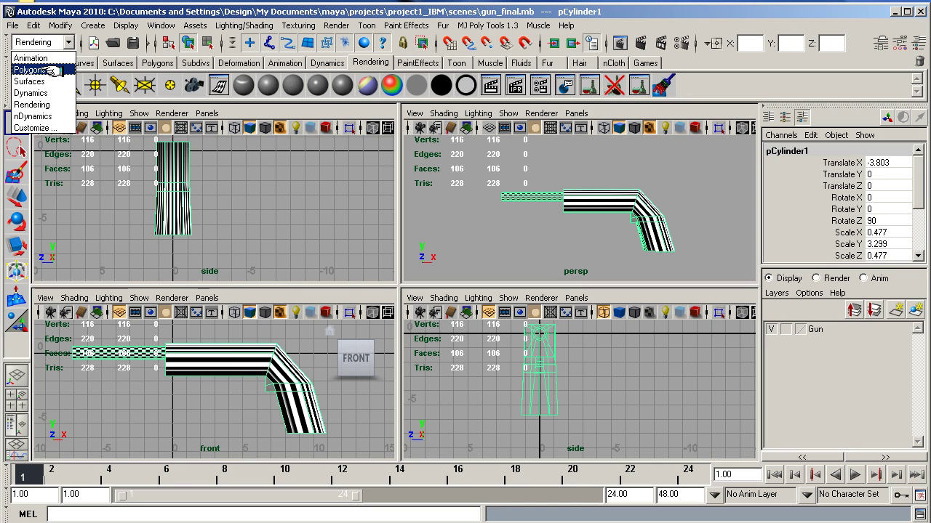
pyautogui.click(50, 69)
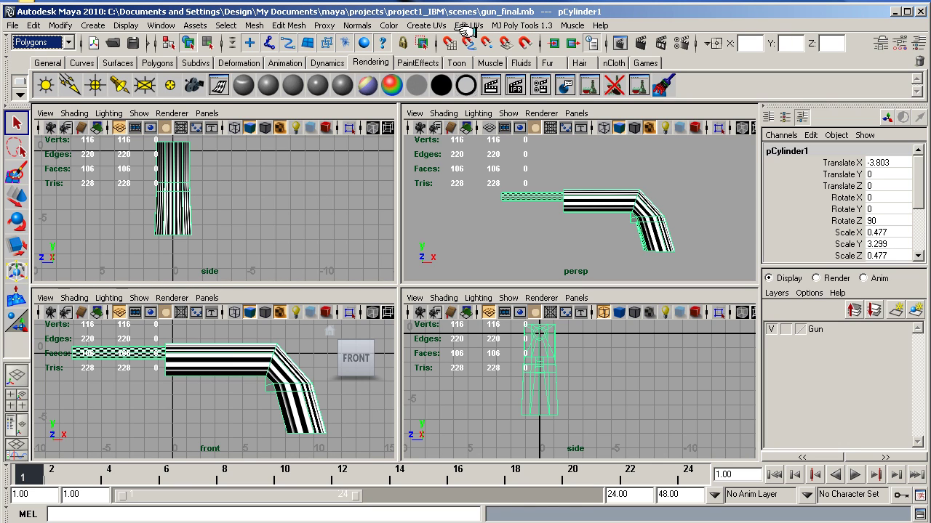
pyautogui.click(434, 27)
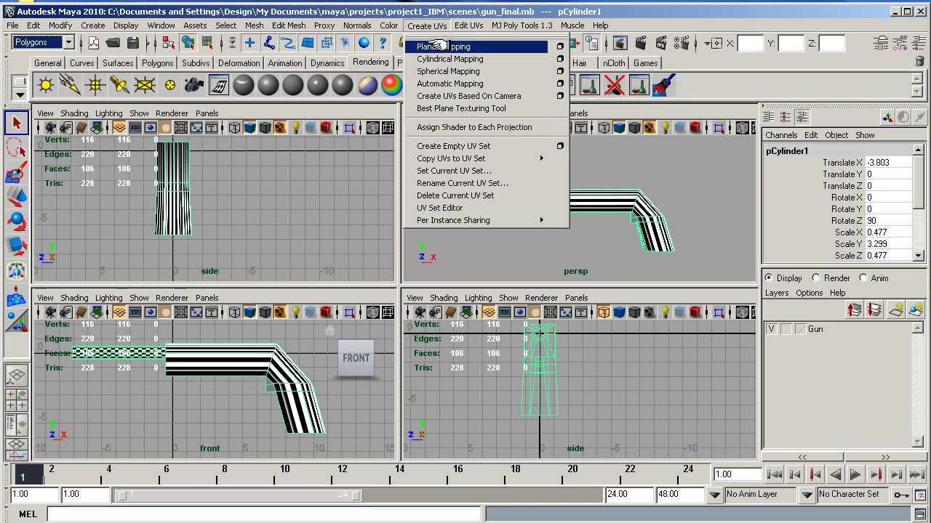
pyautogui.click(559, 45)
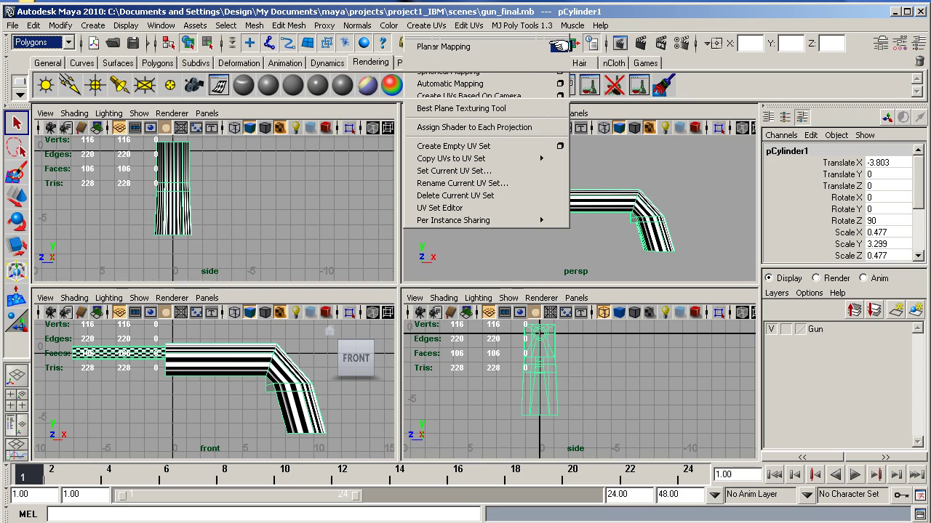
pyautogui.moveTo(313, 185); pyautogui.dragTo(483, 173)
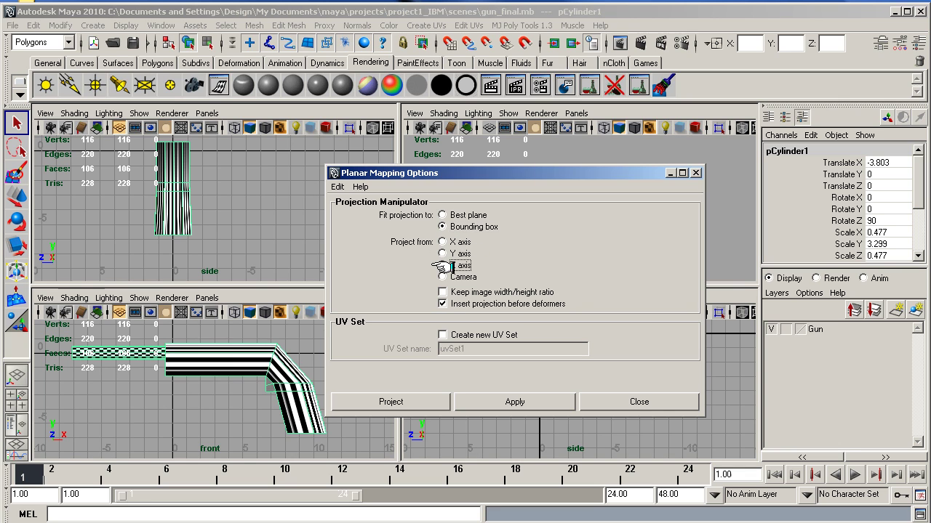
pyautogui.click(439, 267)
pyautogui.click(416, 402)
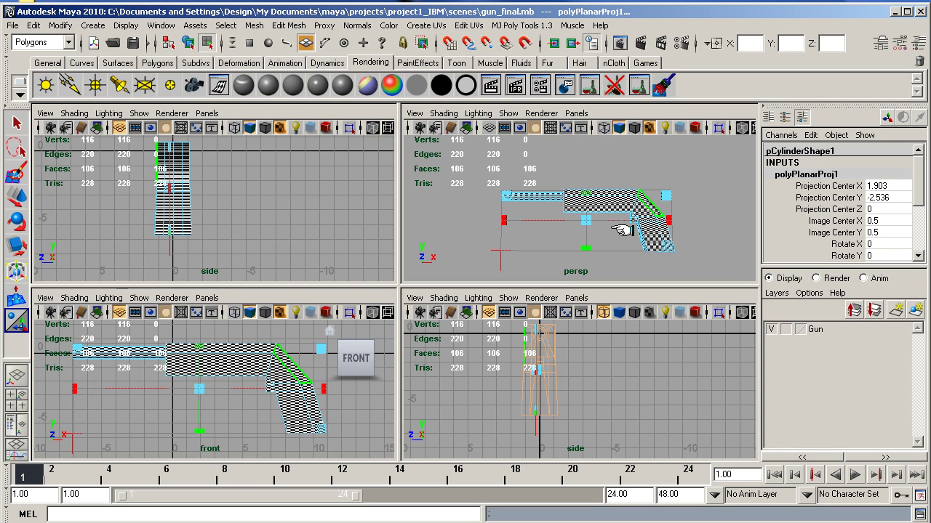
pyautogui.click(550, 245)
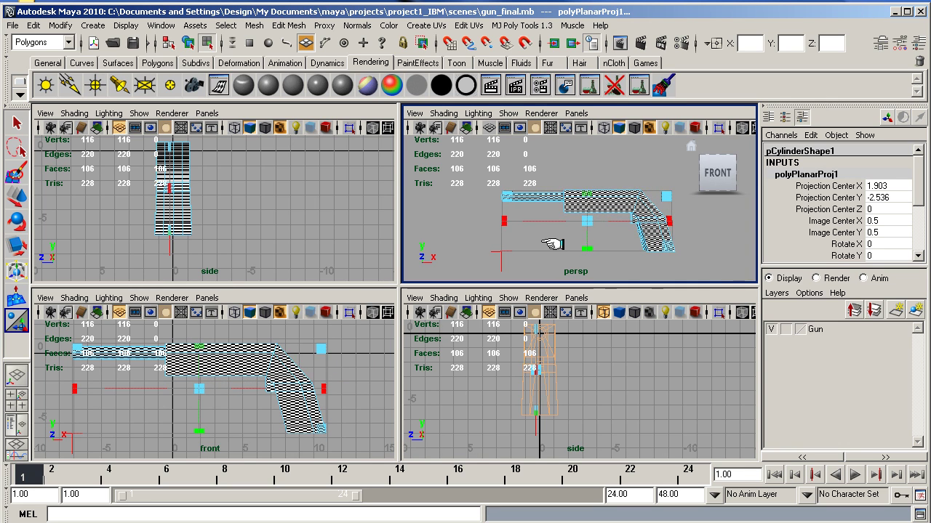
# Maximize the perspective view, orbit around the checkered gun, and deselect to hide the manipulator.
pyautogui.press('space')
pyautogui.moveTo(520, 279)
pyautogui.keyDown('alt'); pyautogui.mouseDown()
pyautogui.moveTo(478, 328)
pyautogui.moveTo(478, 363)
pyautogui.moveTo(470, 232)
pyautogui.moveTo(473, 291)
pyautogui.moveTo(461, 328)
pyautogui.moveTo(464, 272)
pyautogui.moveTo(462, 282)
pyautogui.mouseUp(); pyautogui.keyUp('alt')
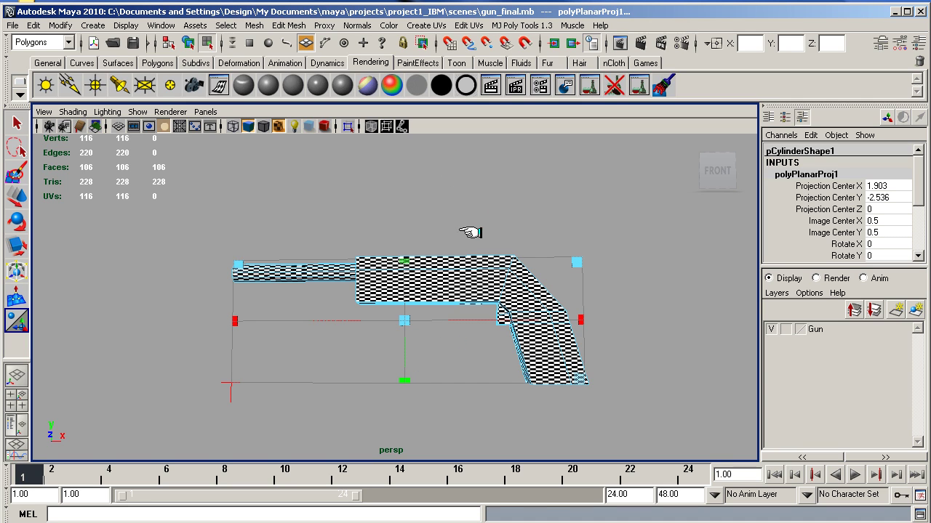
pyautogui.keyDown('alt'); pyautogui.moveTo(466, 247); pyautogui.dragTo(415, 252, button='right'); pyautogui.keyUp('alt')
pyautogui.keyDown('alt'); pyautogui.moveTo(415, 252); pyautogui.dragTo(441, 215, button='middle'); pyautogui.keyUp('alt')
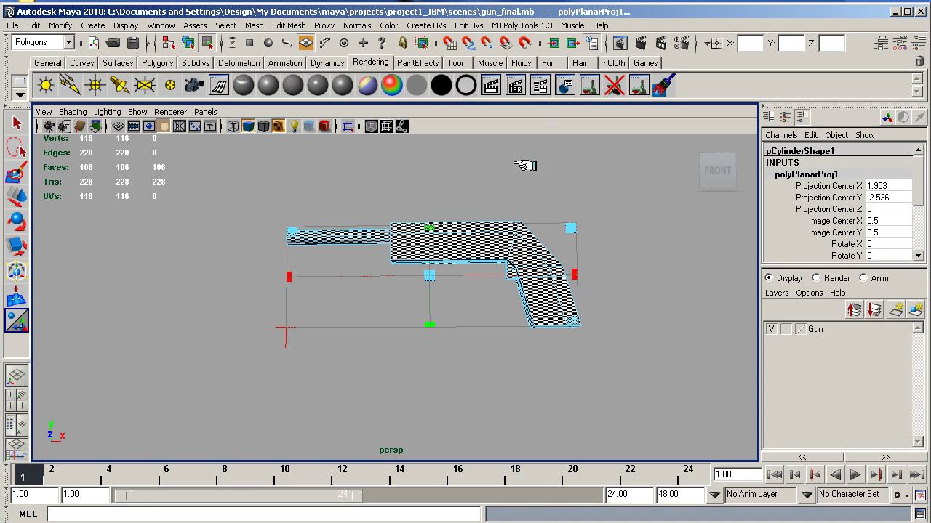
pyautogui.click(468, 26)
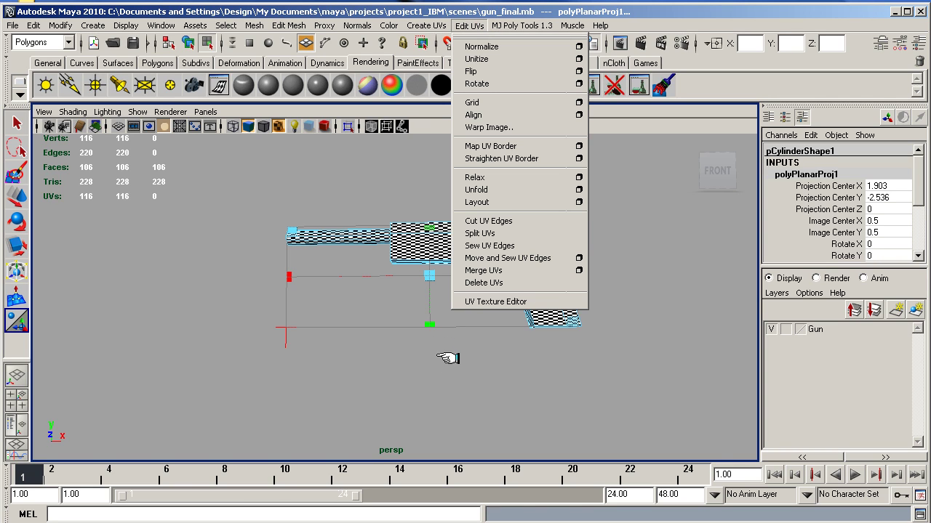
pyautogui.click(384, 349)
pyautogui.keyDown('alt'); pyautogui.moveTo(426, 264); pyautogui.dragTo(412, 303); pyautogui.keyUp('alt')
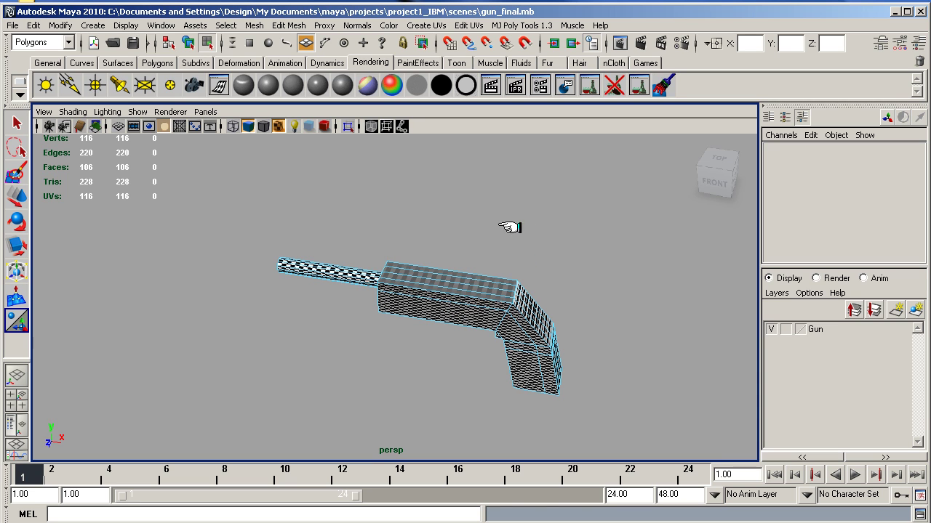
pyautogui.moveTo(538, 294)
pyautogui.keyDown('alt'); pyautogui.mouseDown()
pyautogui.moveTo(285, 276)
pyautogui.moveTo(272, 191)
pyautogui.moveTo(508, 327)
pyautogui.moveTo(566, 269)
pyautogui.mouseUp(); pyautogui.keyUp('alt')
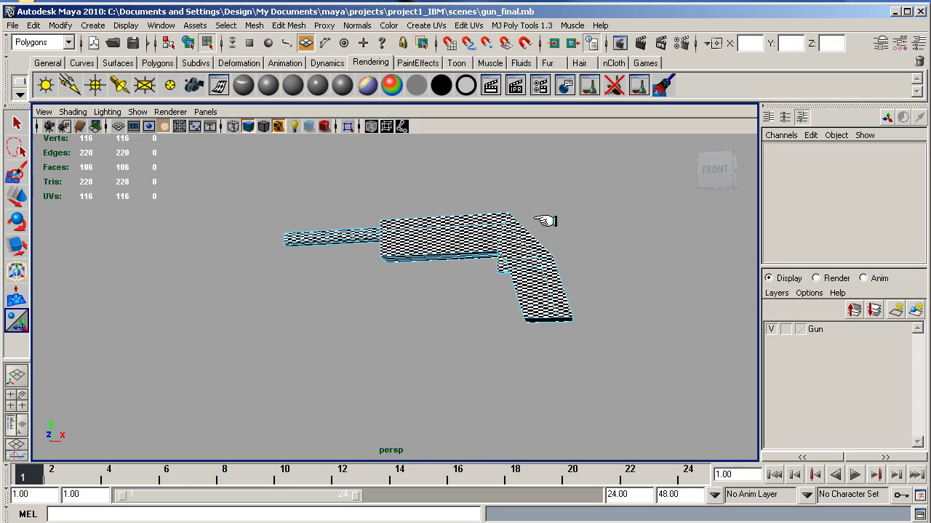
pyautogui.moveTo(545, 221)
pyautogui.keyDown('alt'); pyautogui.mouseDown()
pyautogui.moveTo(546, 253)
pyautogui.moveTo(554, 249)
pyautogui.moveTo(484, 267)
pyautogui.moveTo(650, 262)
pyautogui.moveTo(530, 277)
pyautogui.moveTo(507, 288)
pyautogui.mouseUp(); pyautogui.keyUp('alt')
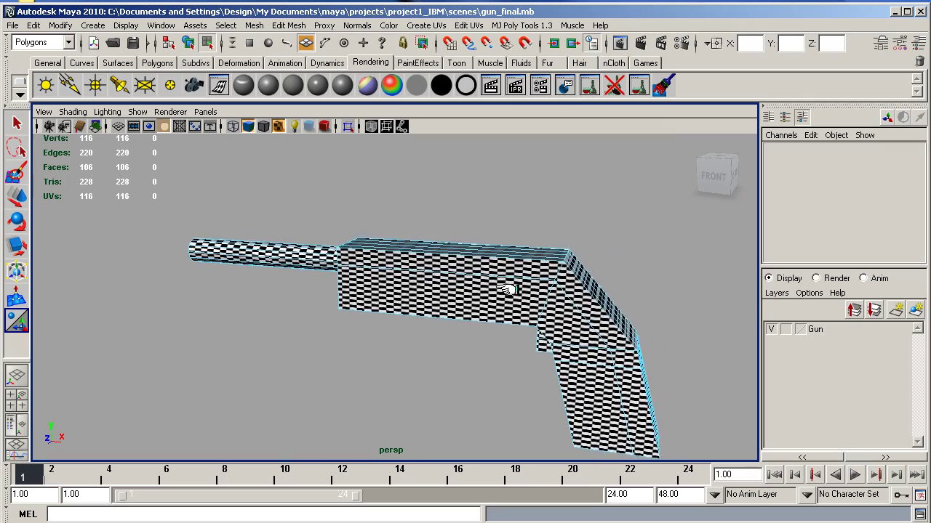
pyautogui.keyDown('alt'); pyautogui.moveTo(507, 289); pyautogui.dragTo(486, 267, button='middle'); pyautogui.keyUp('alt')
pyautogui.moveTo(420, 308)
pyautogui.keyDown('alt'); pyautogui.mouseDown()
pyautogui.moveTo(565, 315)
pyautogui.moveTo(446, 317)
pyautogui.mouseUp(); pyautogui.keyUp('alt')
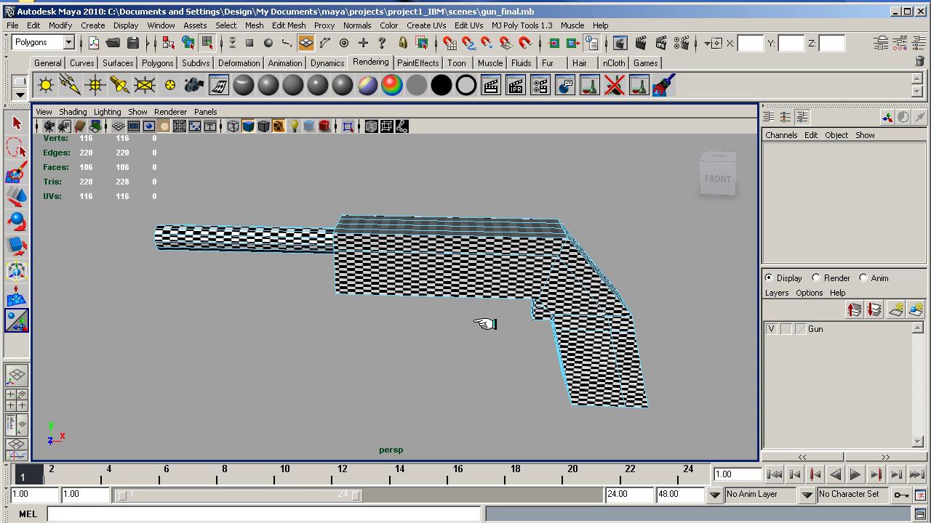
pyautogui.moveTo(530, 327)
pyautogui.keyDown('alt'); pyautogui.mouseDown()
pyautogui.moveTo(414, 328)
pyautogui.moveTo(550, 322)
pyautogui.moveTo(547, 331)
pyautogui.mouseUp(); pyautogui.keyUp('alt')
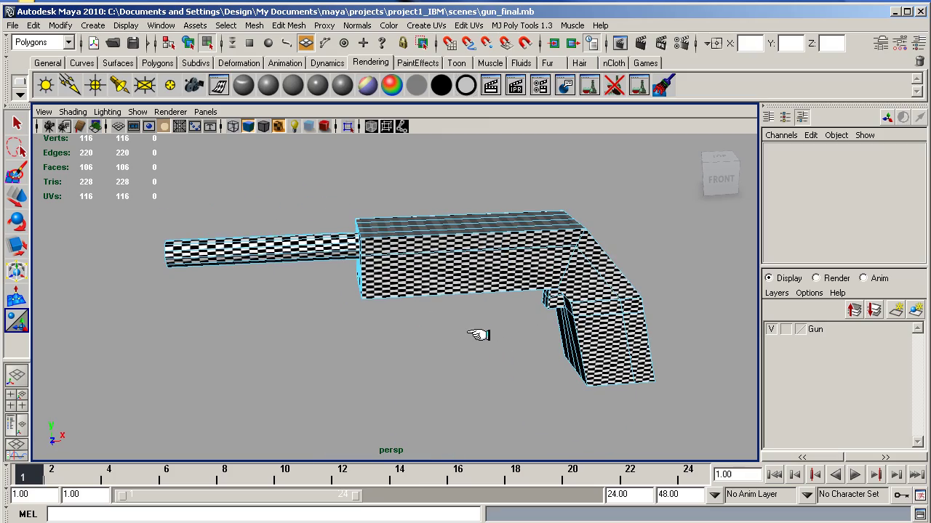
pyautogui.moveTo(478, 336)
pyautogui.keyDown('alt'); pyautogui.mouseDown()
pyautogui.moveTo(478, 266)
pyautogui.moveTo(475, 322)
pyautogui.moveTo(473, 314)
pyautogui.mouseUp(); pyautogui.keyUp('alt')
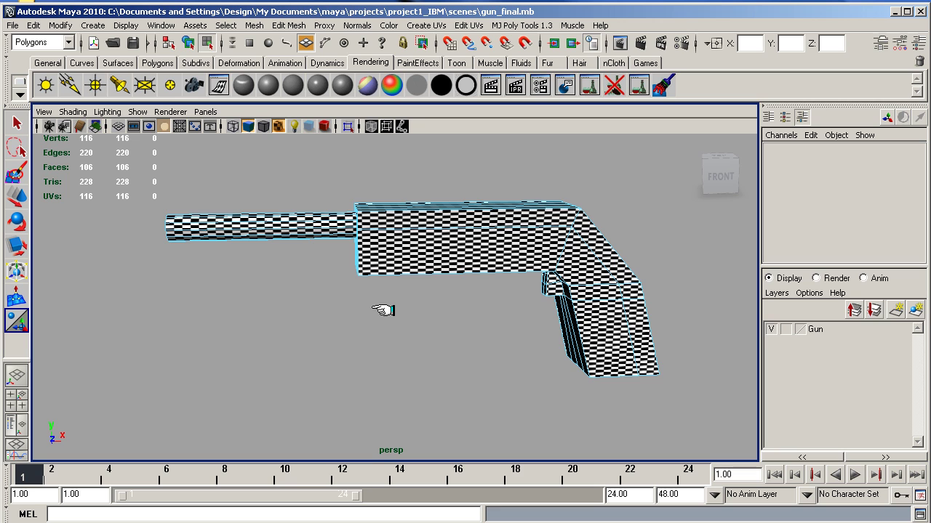
pyautogui.moveTo(440, 302)
pyautogui.keyDown('alt'); pyautogui.mouseDown()
pyautogui.moveTo(402, 301)
pyautogui.moveTo(461, 298)
pyautogui.moveTo(367, 301)
pyautogui.mouseUp(); pyautogui.keyUp('alt')
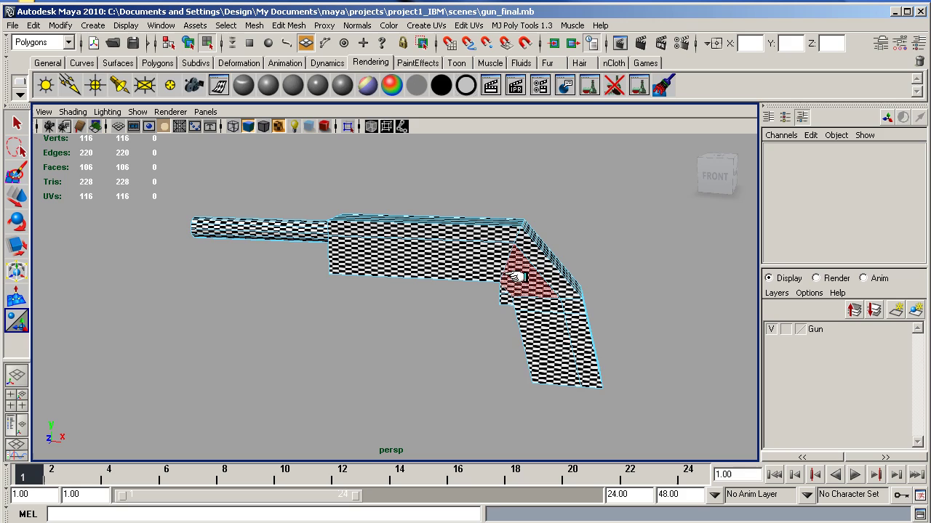
pyautogui.moveTo(433, 330)
pyautogui.keyDown('alt'); pyautogui.mouseDown()
pyautogui.moveTo(436, 312)
pyautogui.moveTo(566, 311)
pyautogui.mouseUp(); pyautogui.keyUp('alt')
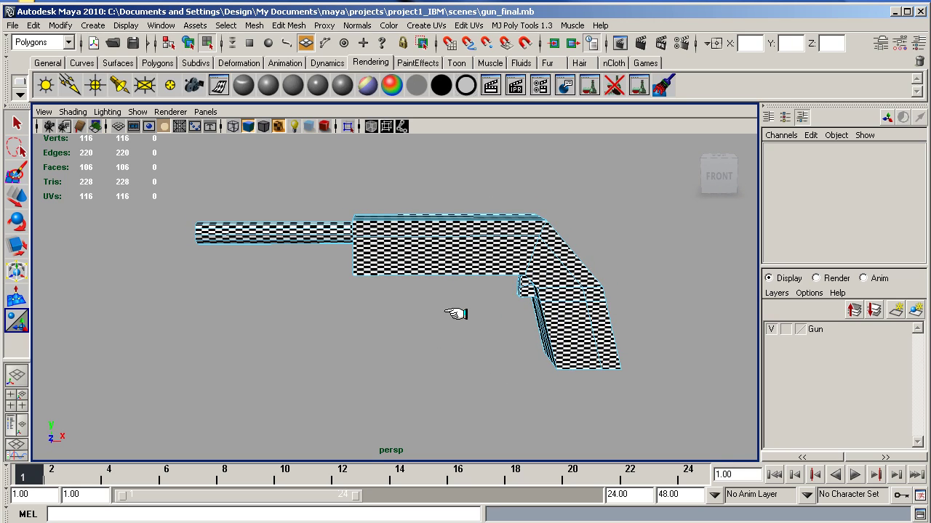
pyautogui.moveTo(456, 315)
pyautogui.keyDown('alt'); pyautogui.mouseDown()
pyautogui.moveTo(309, 314)
pyautogui.moveTo(554, 316)
pyautogui.moveTo(449, 321)
pyautogui.mouseUp(); pyautogui.keyUp('alt')
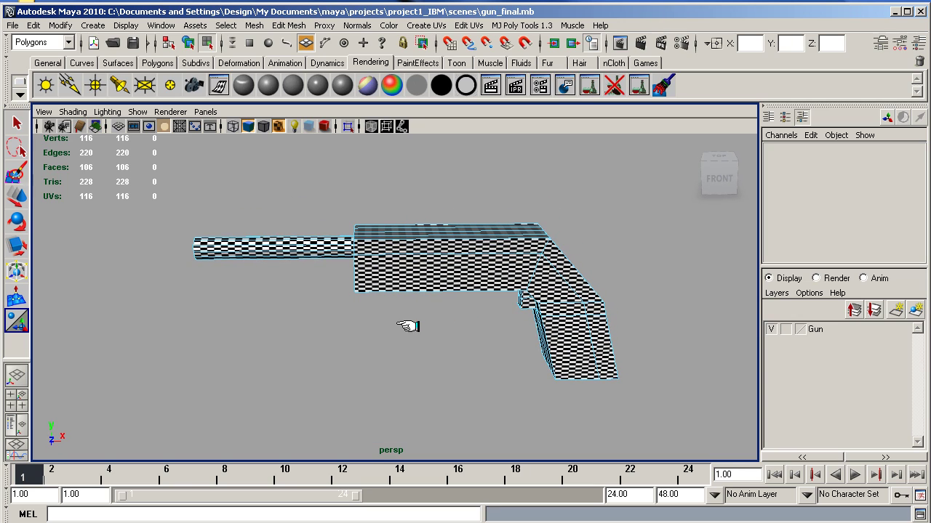
pyautogui.moveTo(408, 325)
pyautogui.keyDown('alt'); pyautogui.mouseDown(button='right')
pyautogui.moveTo(526, 332)
pyautogui.moveTo(432, 326)
pyautogui.mouseUp(button='right'); pyautogui.keyUp('alt')
pyautogui.moveTo(432, 326)
pyautogui.keyDown('alt'); pyautogui.mouseDown()
pyautogui.moveTo(461, 287)
pyautogui.moveTo(441, 308)
pyautogui.moveTo(414, 310)
pyautogui.mouseUp(); pyautogui.keyUp('alt')
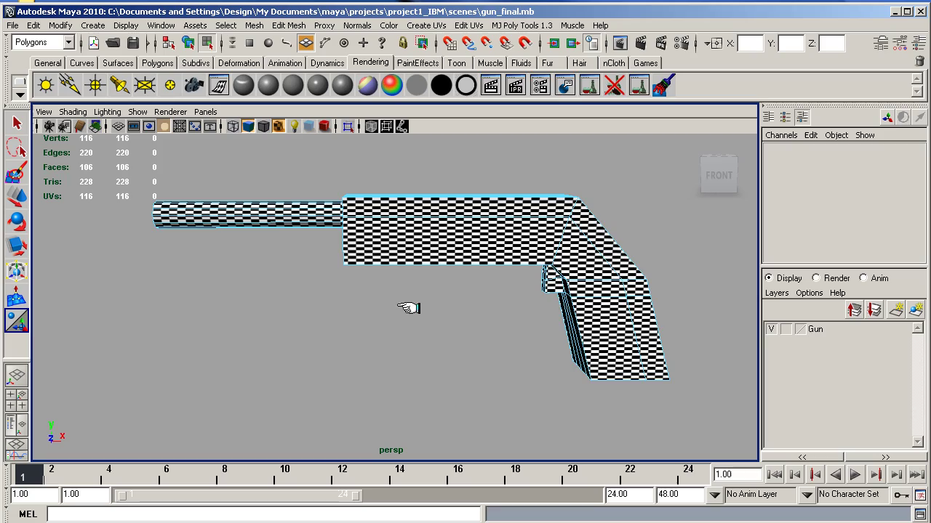
pyautogui.moveTo(298, 303)
pyautogui.keyDown('alt'); pyautogui.mouseDown()
pyautogui.moveTo(505, 303)
pyautogui.moveTo(540, 313)
pyautogui.moveTo(318, 297)
pyautogui.moveTo(299, 322)
pyautogui.moveTo(298, 351)
pyautogui.moveTo(300, 297)
pyautogui.moveTo(419, 310)
pyautogui.moveTo(328, 311)
pyautogui.mouseUp(); pyautogui.keyUp('alt')
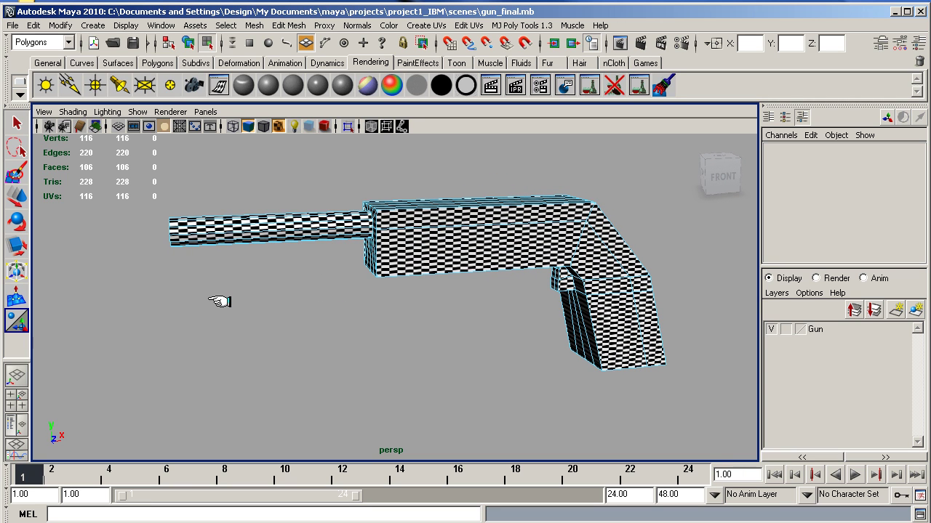